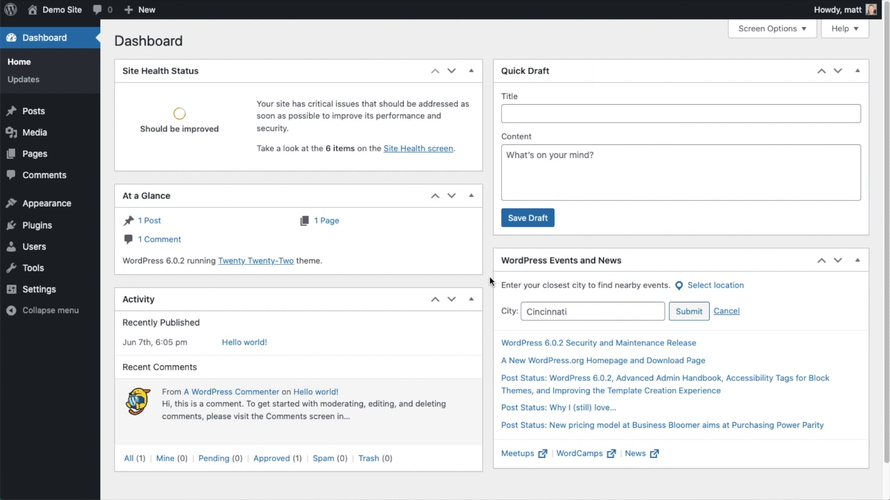
- Go to the WordPress Add Plugins page through Plugins > Add New
{"action": "left_click", "coordinate": [42, 230]}
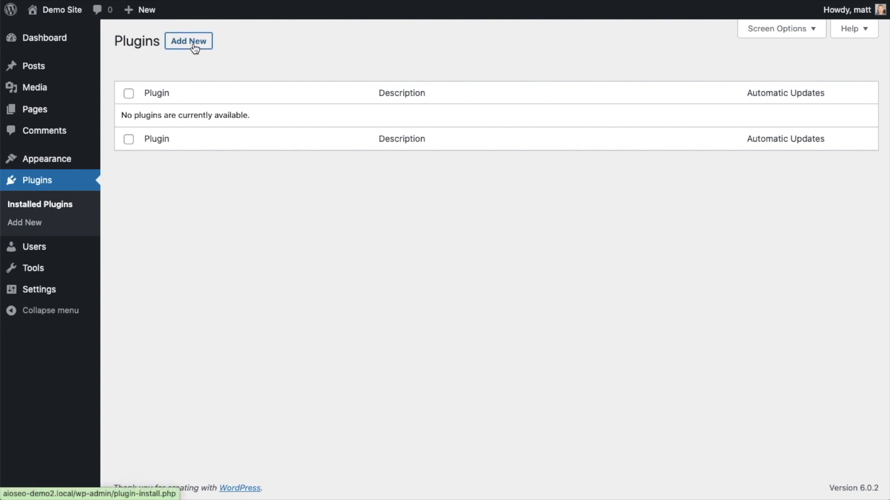
{"action": "left_click", "coordinate": [195, 48]}
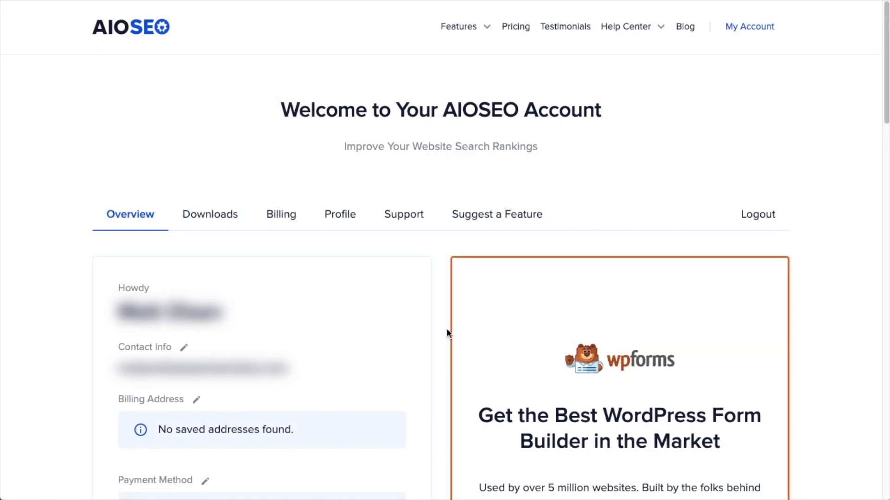
- Download the AIOSEO Pro 4.2.4.2 zip from the account's Downloads tab
{"action": "left_click", "coordinate": [224, 219]}
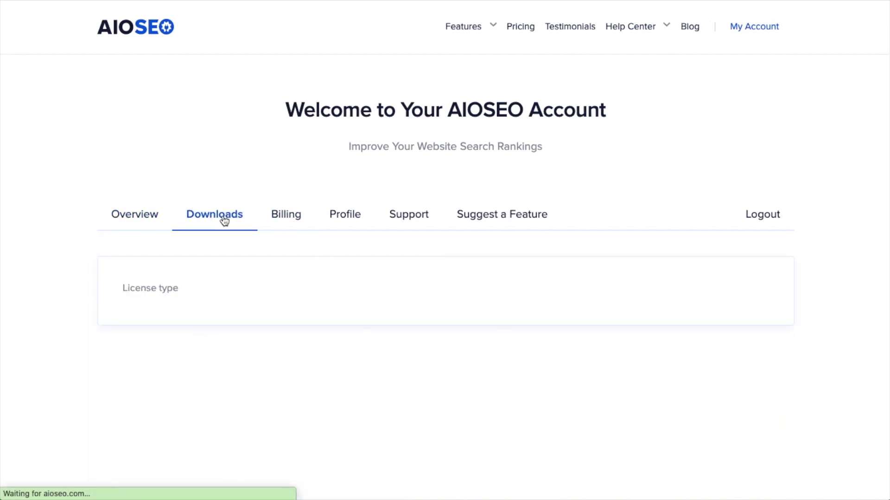
{"action": "left_click", "coordinate": [677, 298]}
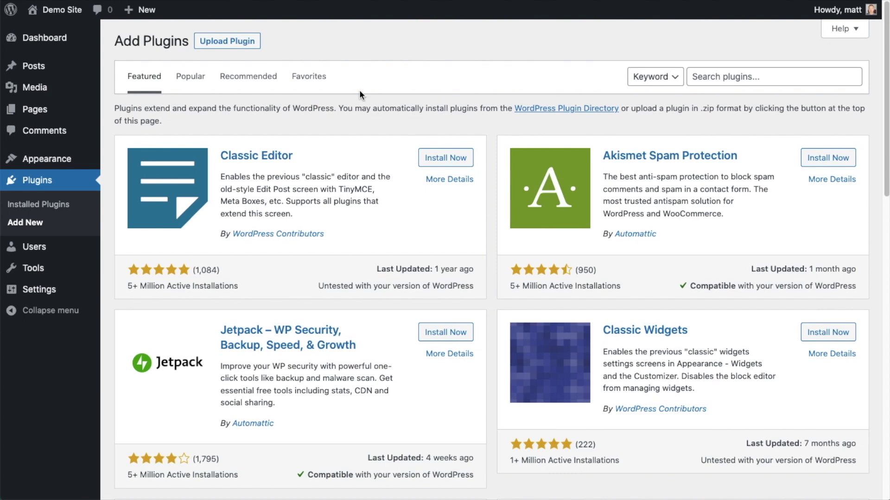
- Upload aioseo-pro-v4.2.4.2.zip, install it, and activate the AIOSEO Pro plugin
{"action": "left_click", "coordinate": [237, 40]}
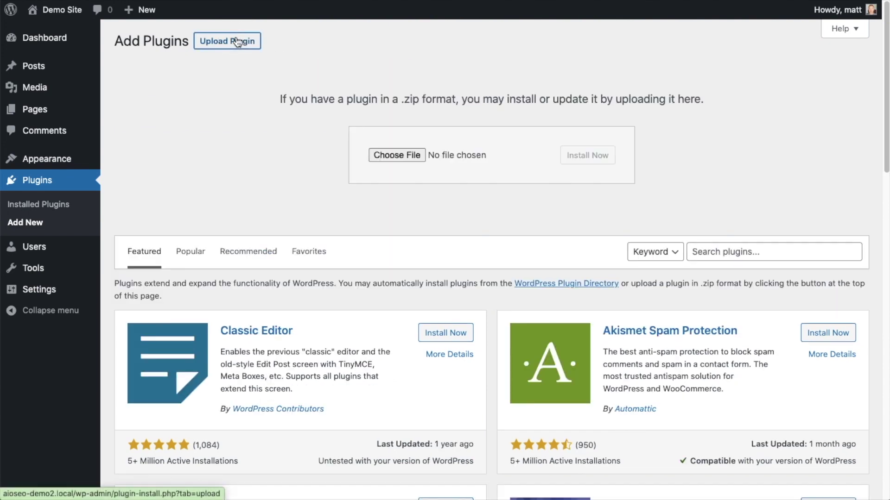
{"action": "left_click", "coordinate": [397, 156]}
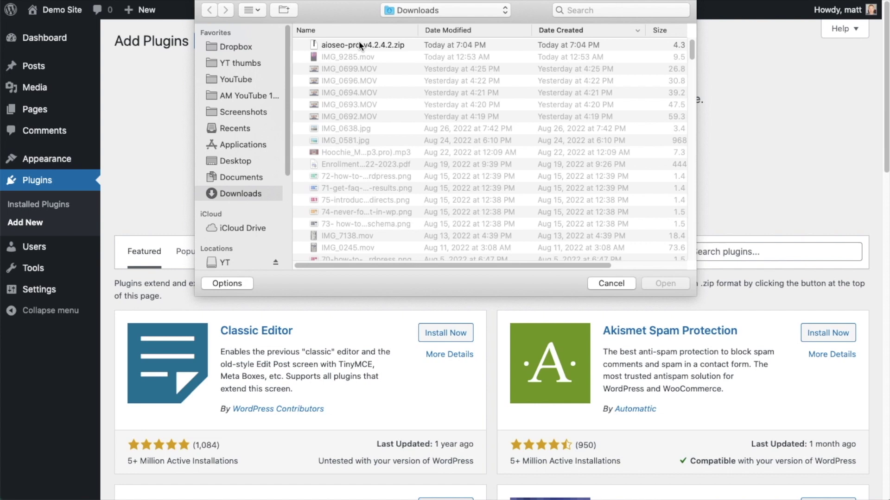
{"action": "double_click", "coordinate": [357, 43]}
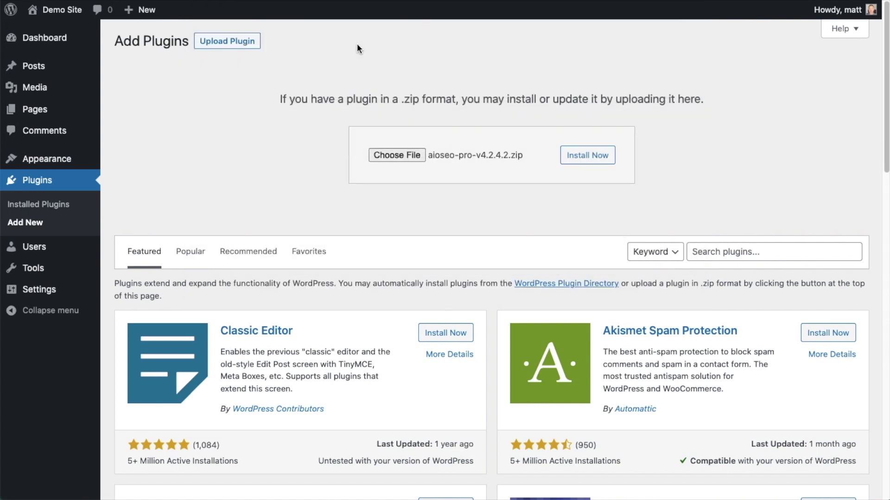
{"action": "left_click", "coordinate": [576, 162]}
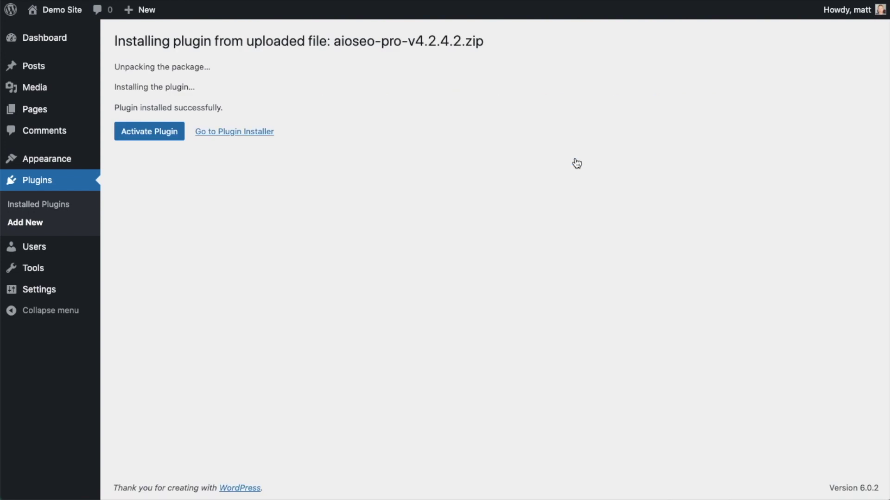
{"action": "left_click", "coordinate": [144, 132]}
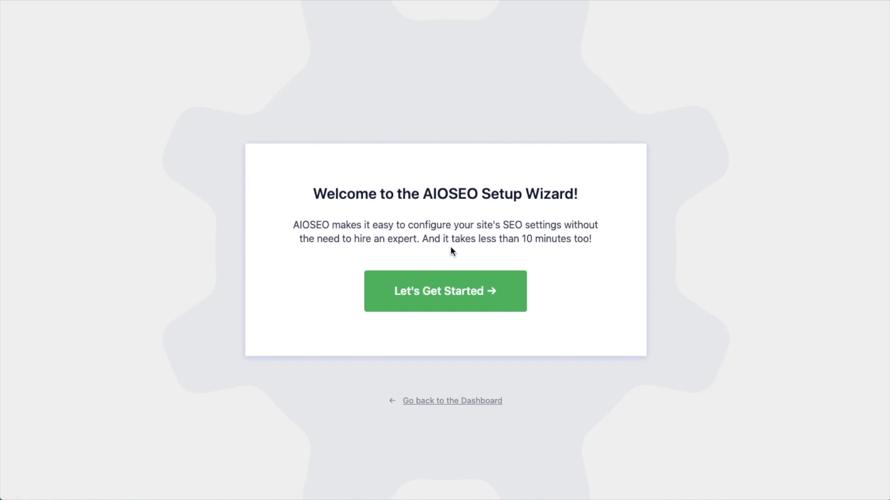
- Skip the setup wizard and follow the dashboard's 'A valid license key is required' link
{"action": "left_click", "coordinate": [451, 407]}
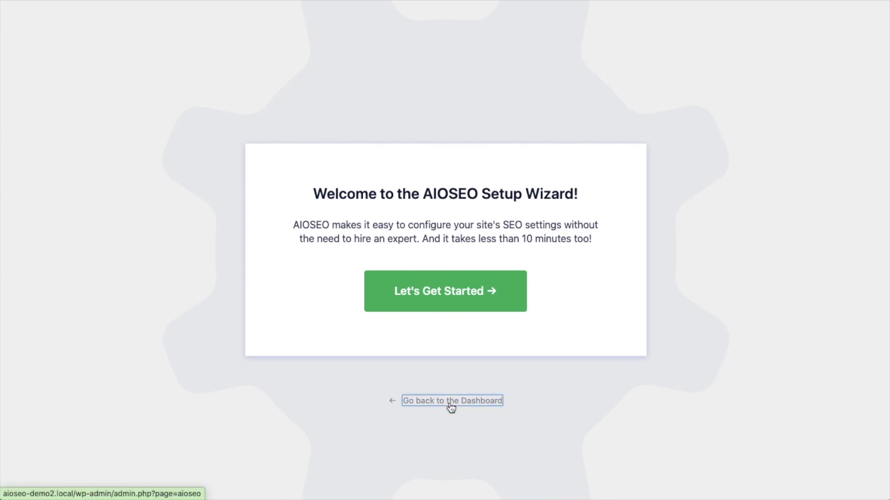
{"action": "scroll", "coordinate": [490, 235], "scroll_direction": "down", "scroll_amount": 5}
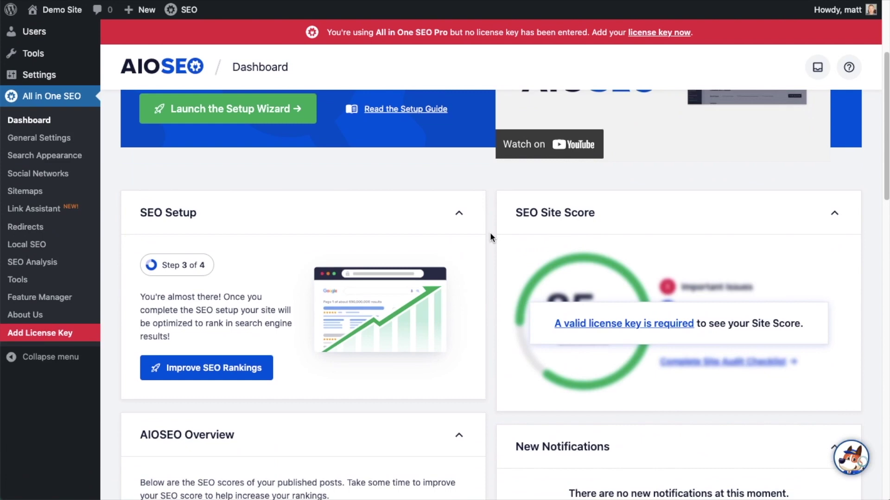
{"action": "scroll", "coordinate": [491, 235], "scroll_direction": "down", "scroll_amount": 4}
{"action": "left_click", "coordinate": [613, 184]}
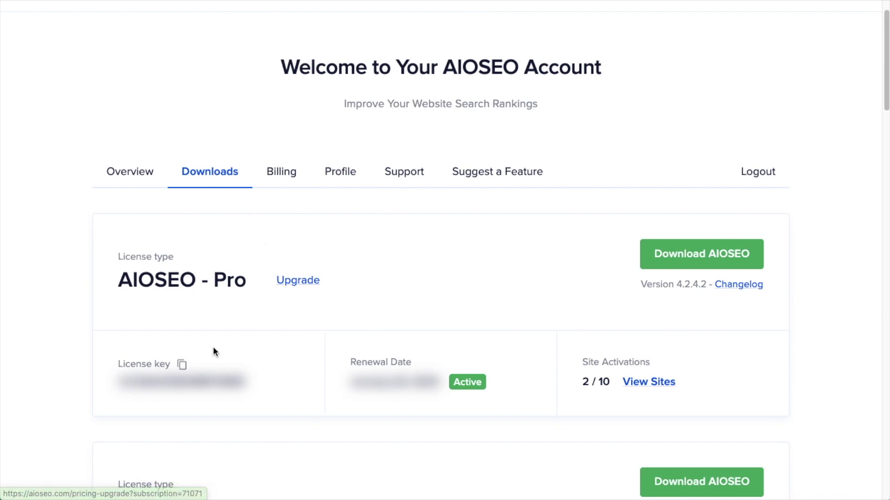
- Copy the All in One SEO Pro licence key from the account's Downloads page
{"action": "left_click", "coordinate": [182, 366]}
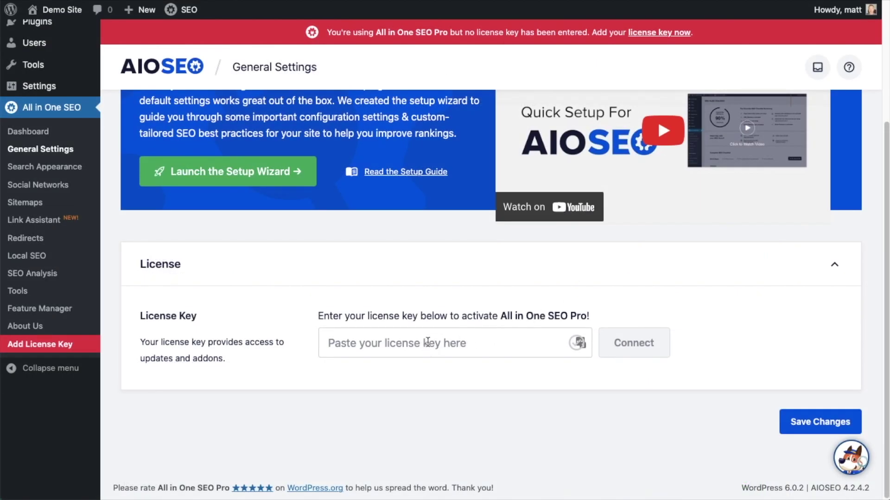
- Paste the licence key, connect it so Pro shows active until 01/21/2023, and save
{"action": "left_click", "coordinate": [403, 342]}
{"action": "key", "text": "ctrl+v"}
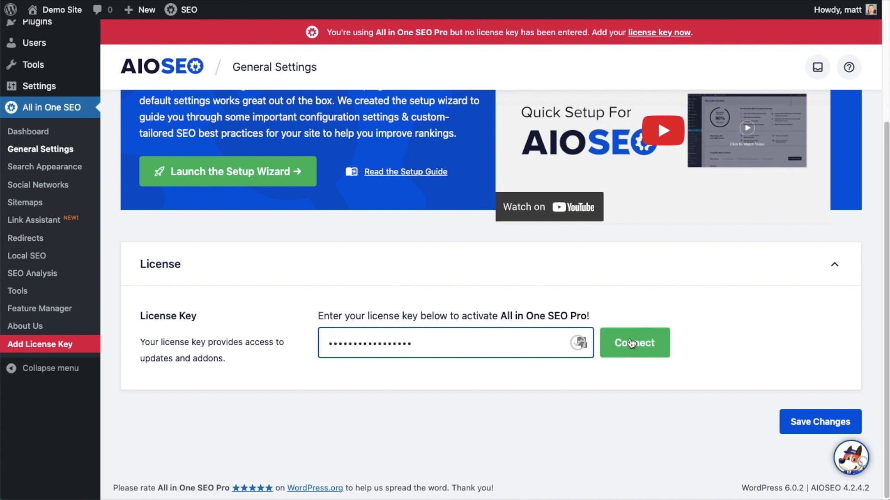
{"action": "left_click", "coordinate": [640, 342]}
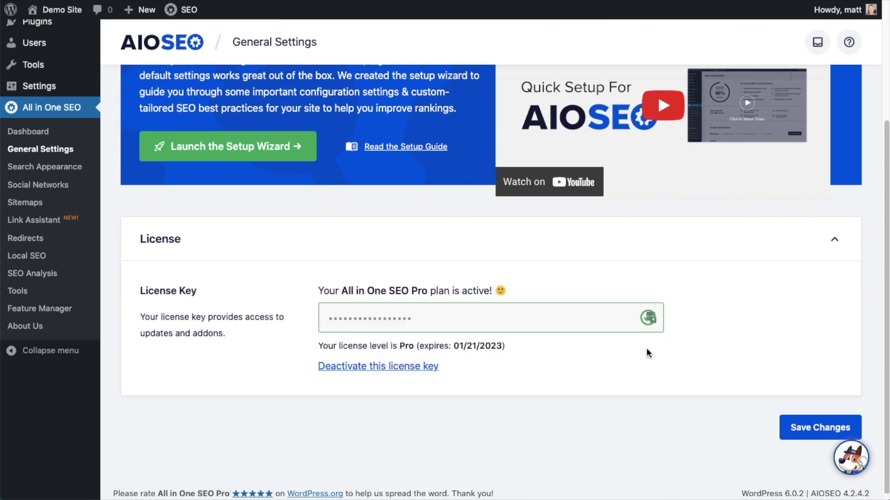
{"action": "left_click", "coordinate": [825, 427]}
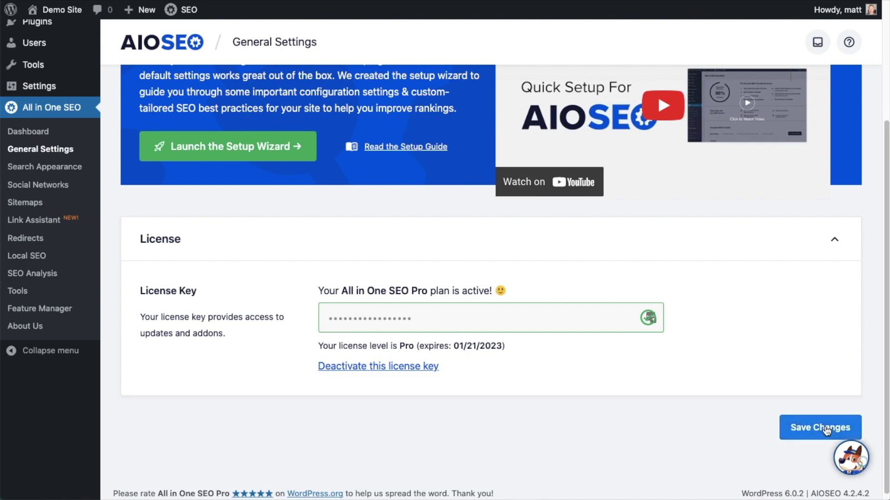
{"action": "scroll", "coordinate": [489, 236], "scroll_direction": "up", "scroll_amount": 3}
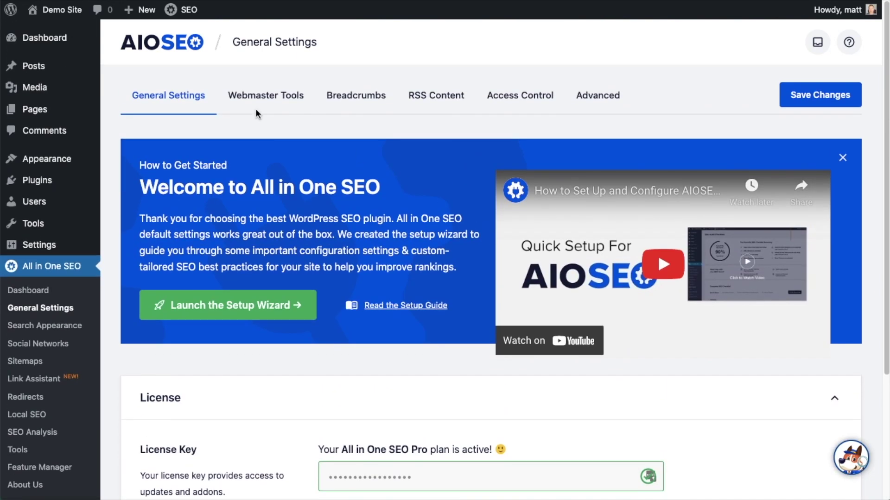
- Return to the WordPress admin Dashboard
{"action": "left_click", "coordinate": [49, 43]}
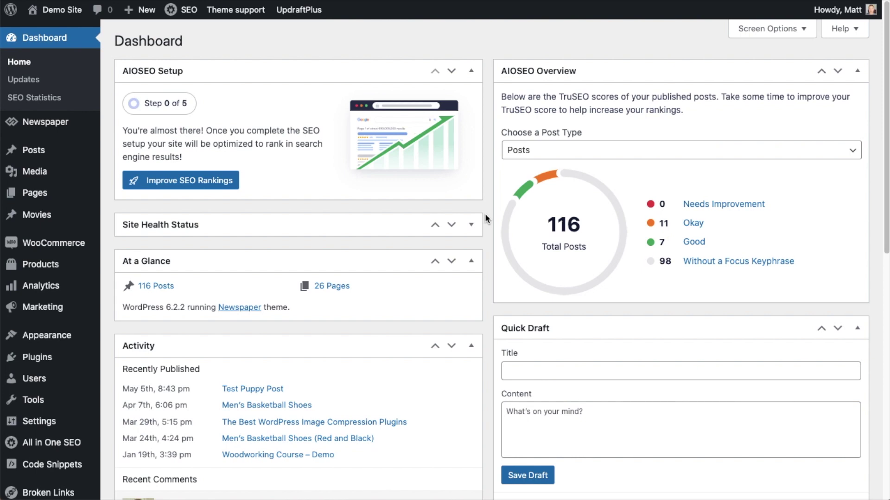
- Open All in One SEO Search Appearance > Content Types and scroll to the Posts title template
{"action": "mouse_move", "coordinate": [73, 443]}
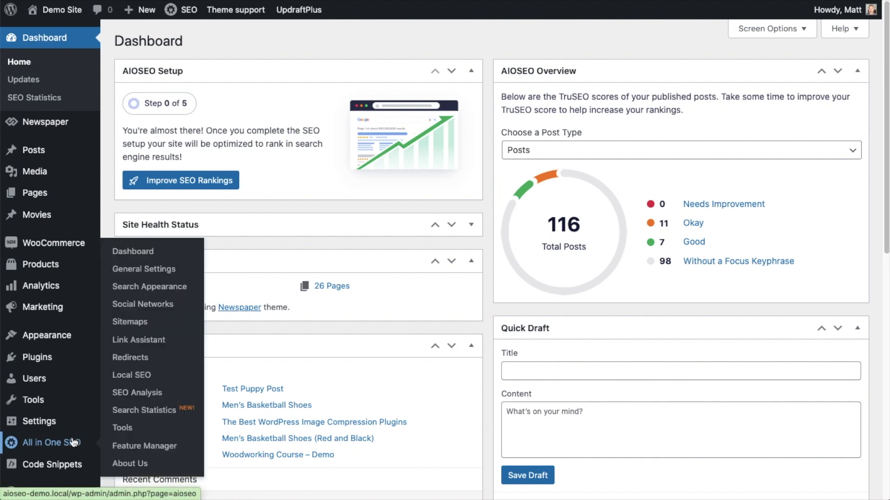
{"action": "left_click", "coordinate": [167, 288]}
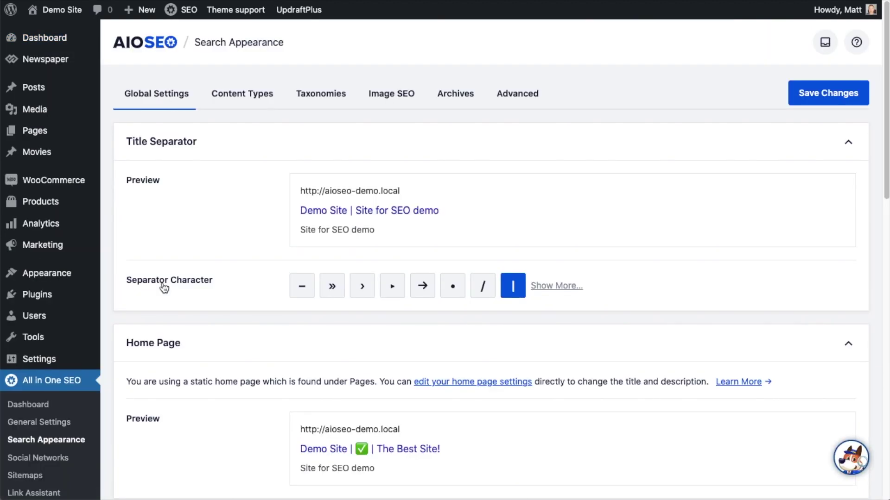
{"action": "left_click", "coordinate": [246, 95]}
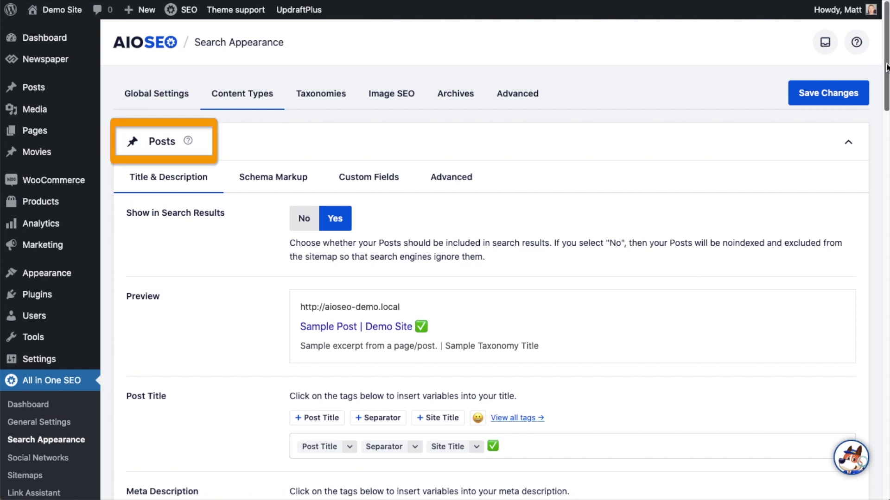
{"action": "mouse_move", "coordinate": [885, 65]}
{"action": "left_mouse_down"}
{"action": "mouse_move", "coordinate": [886, 301]}
{"action": "mouse_move", "coordinate": [886, 69]}
{"action": "left_mouse_up"}
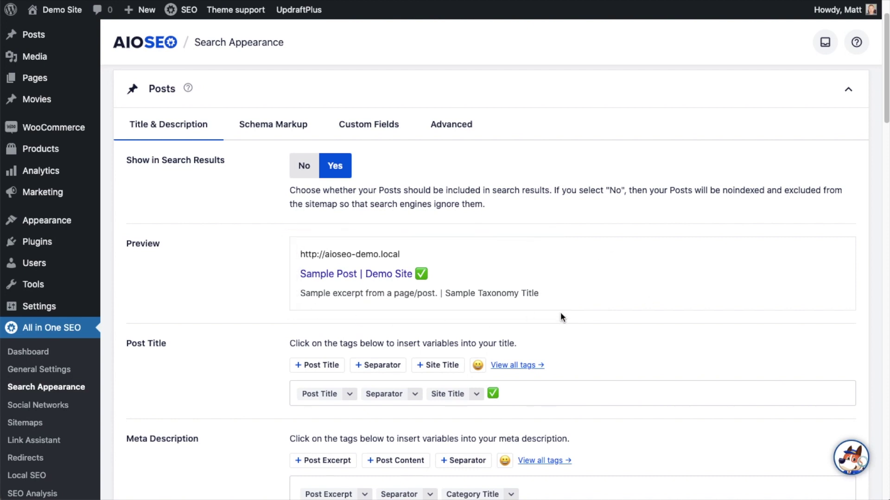
{"action": "scroll", "coordinate": [560, 318], "scroll_direction": "down", "scroll_amount": 3}
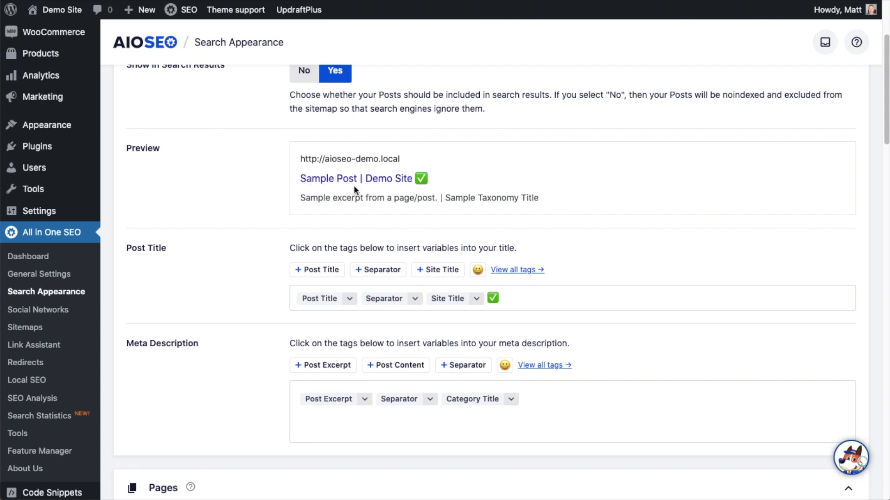
- Clear the existing tags from the Posts title template
{"action": "left_click", "coordinate": [533, 296]}
{"action": "left_click_drag", "start_coordinate": [533, 296], "coordinate": [259, 298]}
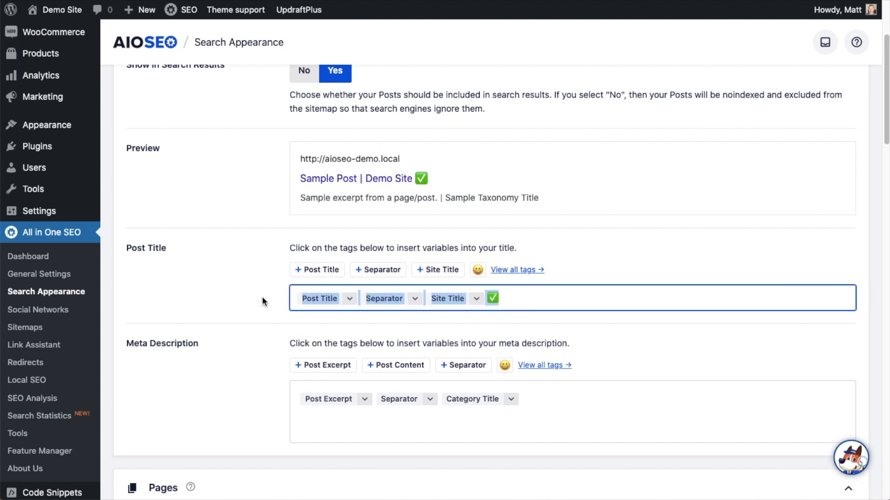
{"action": "key", "text": "BackSpace"}
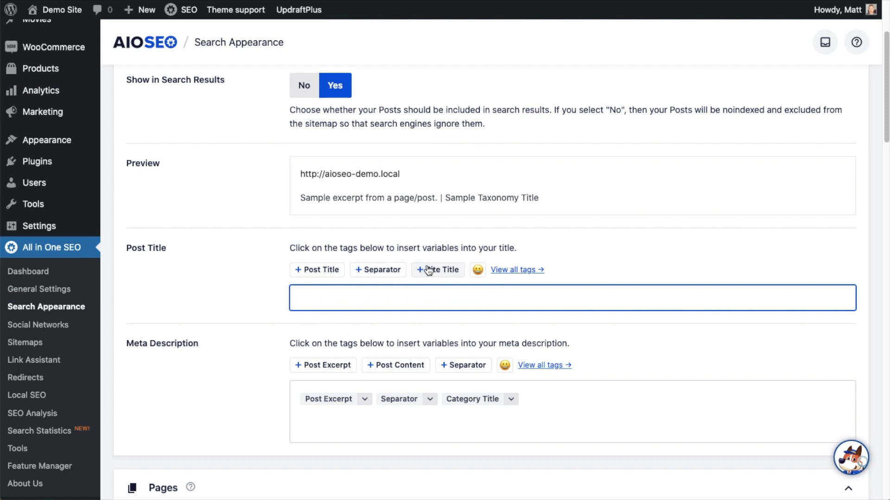
- Build a trial title of Current Year, Post Title, Separator and Tagline tags
{"action": "left_click", "coordinate": [509, 272]}
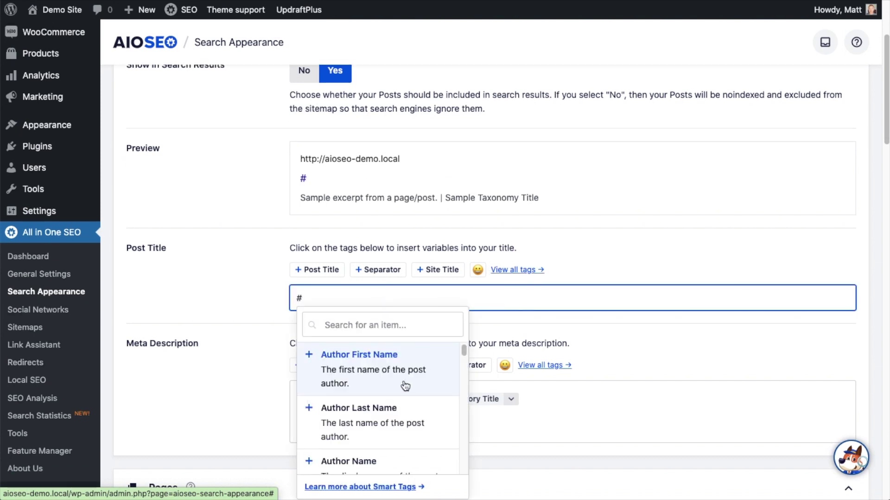
{"action": "scroll", "coordinate": [384, 391], "scroll_direction": "down", "scroll_amount": 2}
{"action": "scroll", "coordinate": [384, 392], "scroll_direction": "down", "scroll_amount": 5}
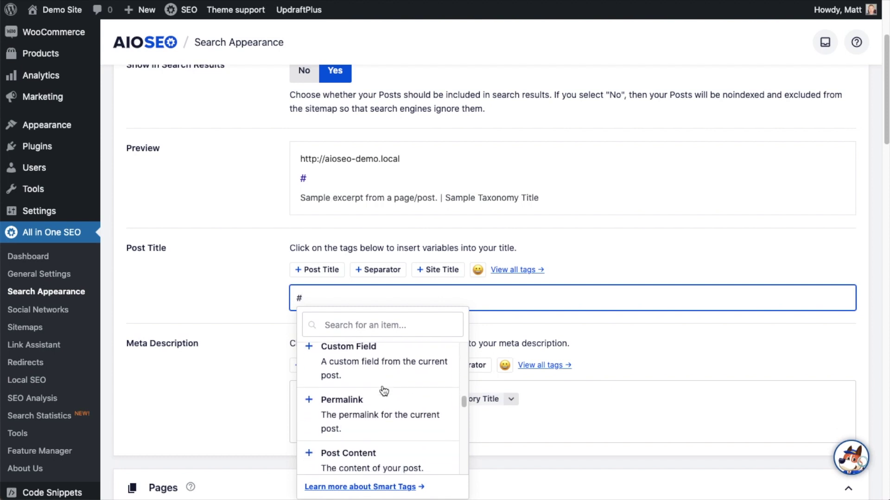
{"action": "scroll", "coordinate": [384, 391], "scroll_direction": "up", "scroll_amount": 3}
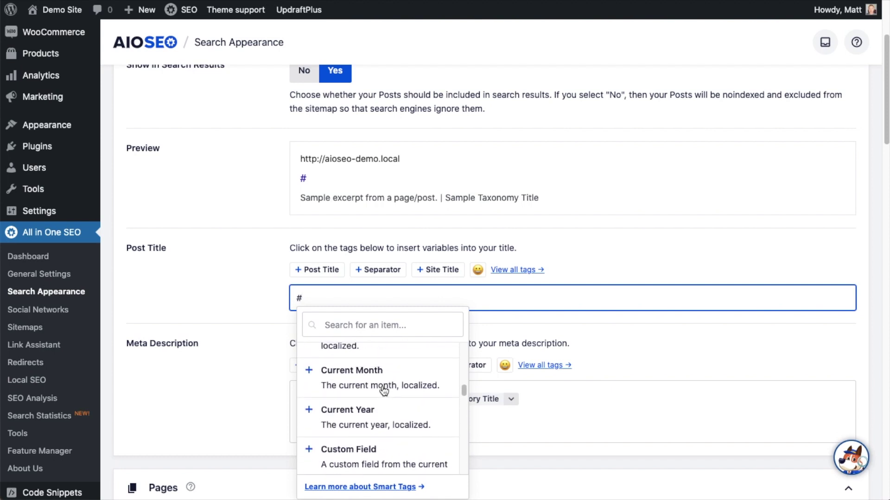
{"action": "left_click", "coordinate": [392, 422]}
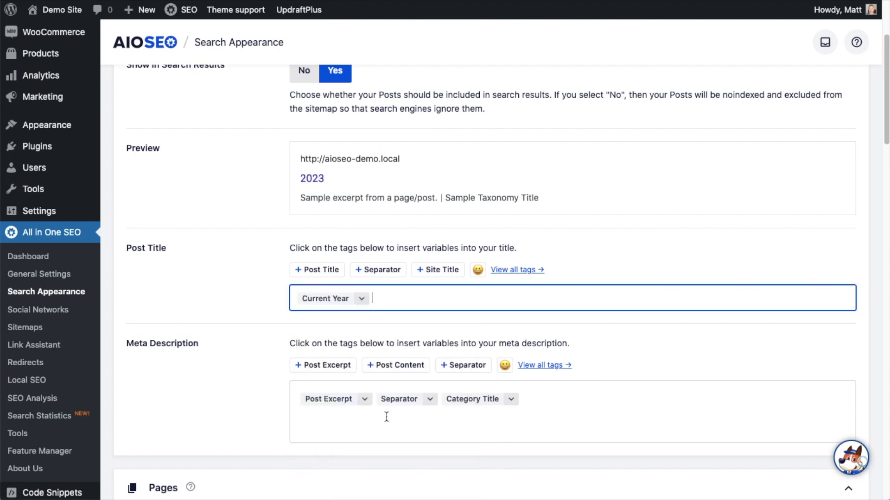
{"action": "left_click", "coordinate": [326, 276]}
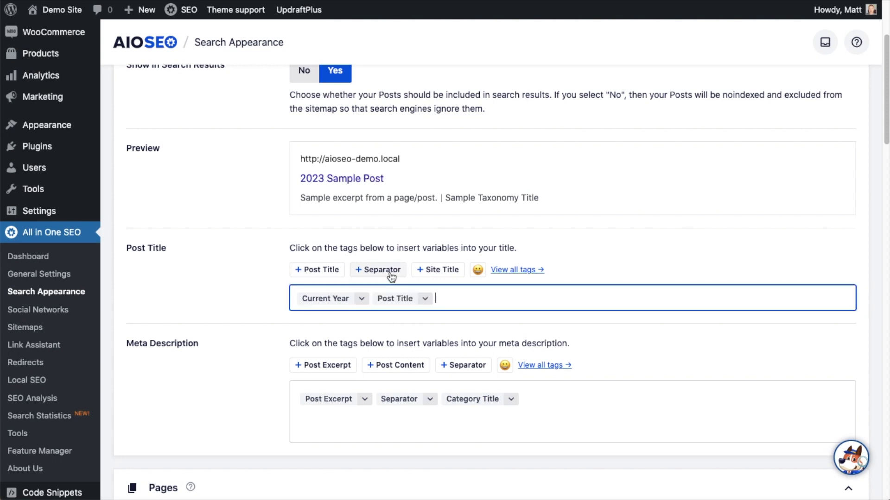
{"action": "left_click", "coordinate": [374, 273]}
{"action": "left_click", "coordinate": [522, 269]}
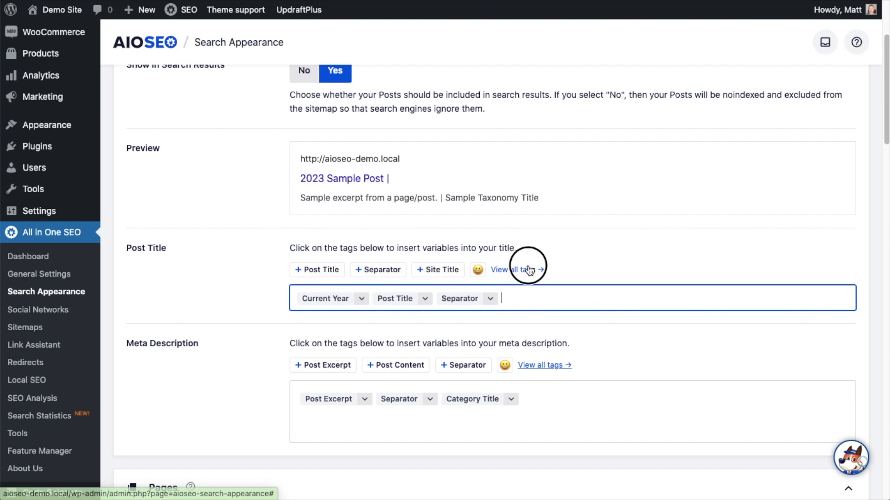
{"action": "scroll", "coordinate": [581, 427], "scroll_direction": "down", "scroll_amount": 3}
{"action": "scroll", "coordinate": [580, 426], "scroll_direction": "down", "scroll_amount": 8}
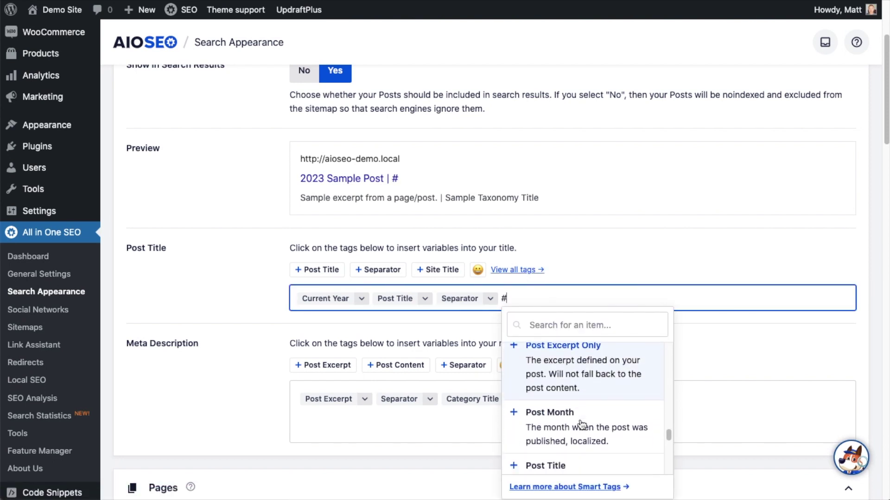
{"action": "left_click", "coordinate": [576, 387]}
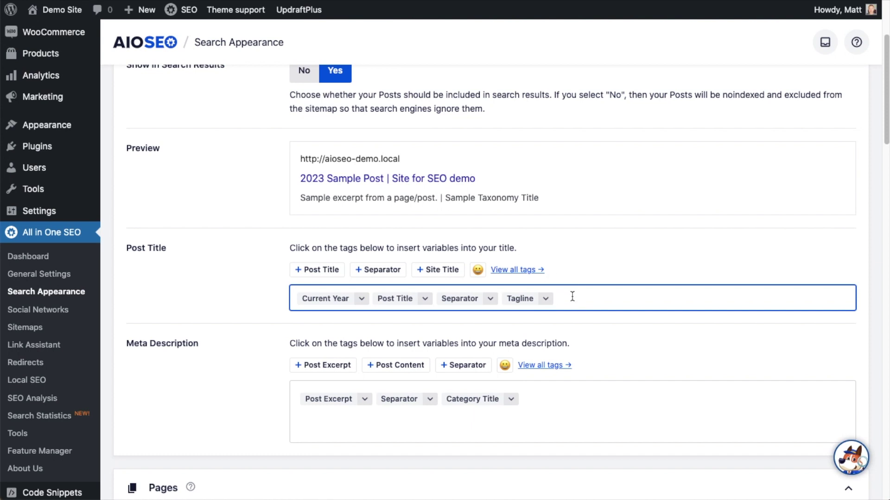
- Replace it with Post Title, Separator and a smiley emoji, previewing 'Sample Post | 😊'
{"action": "left_click_drag", "start_coordinate": [573, 298], "coordinate": [195, 306]}
{"action": "key", "text": "BackSpace"}
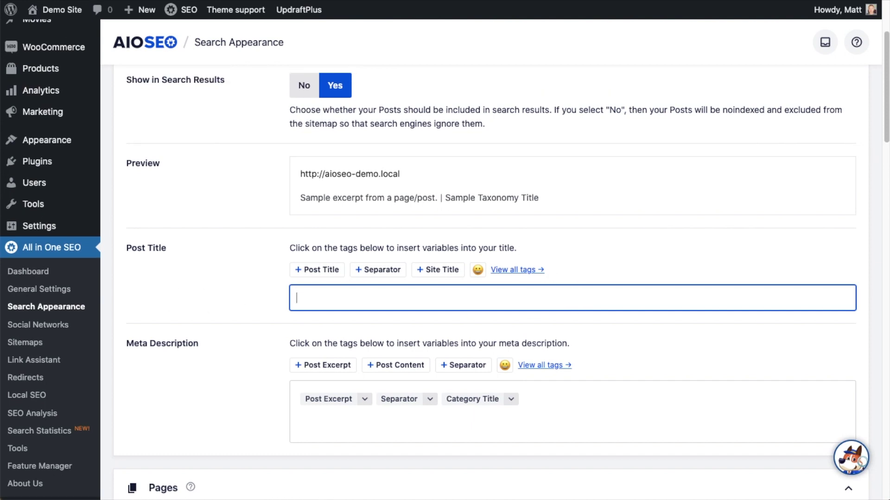
{"action": "left_click", "coordinate": [313, 271]}
{"action": "left_click", "coordinate": [377, 269]}
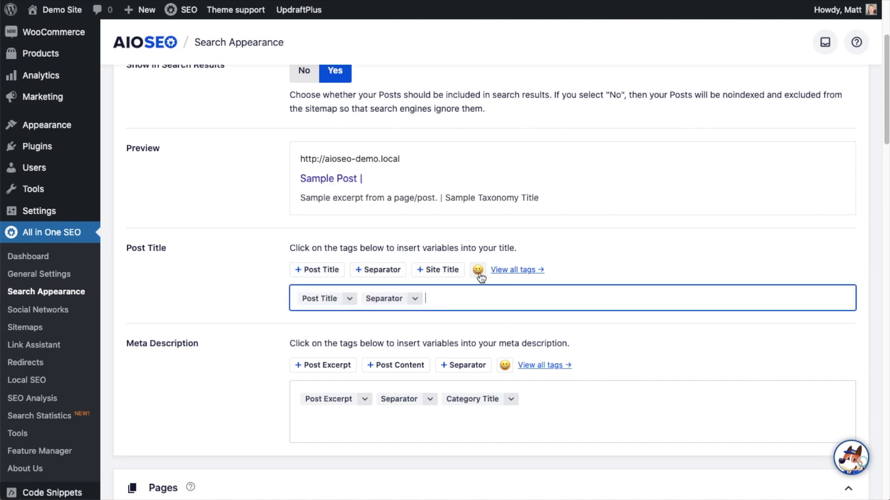
{"action": "left_click", "coordinate": [478, 270]}
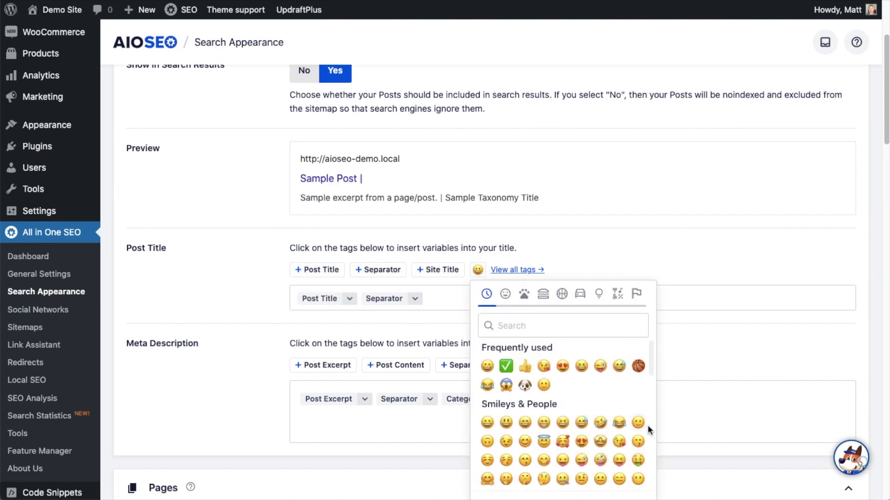
{"action": "left_click", "coordinate": [640, 419]}
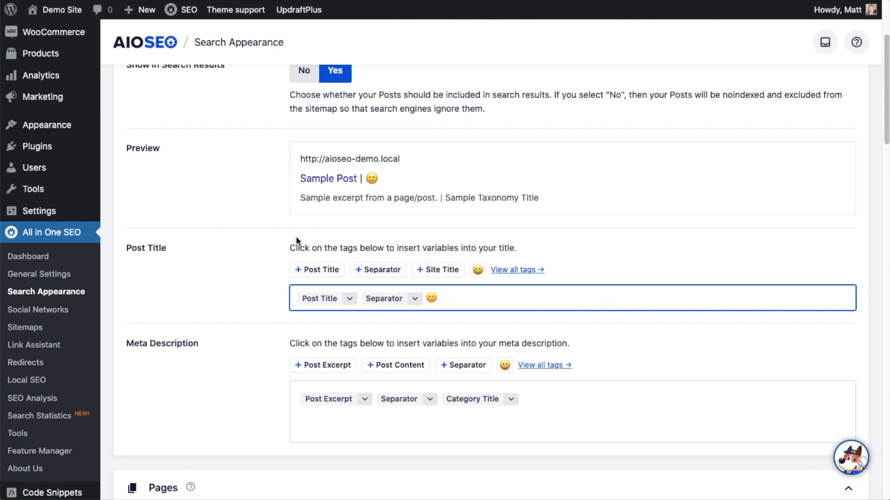
{"action": "scroll", "coordinate": [247, 245], "scroll_direction": "down", "scroll_amount": 1}
{"action": "scroll", "coordinate": [245, 250], "scroll_direction": "down", "scroll_amount": 3}
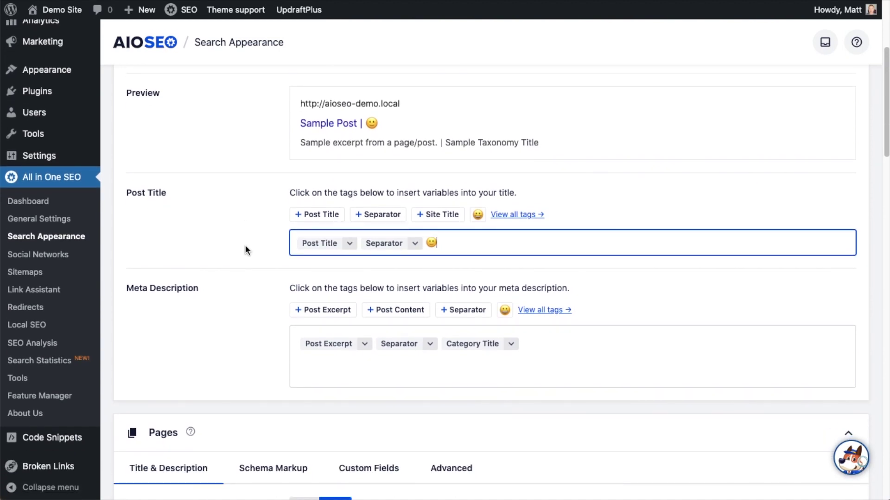
{"action": "scroll", "coordinate": [255, 215], "scroll_direction": "down", "scroll_amount": 1}
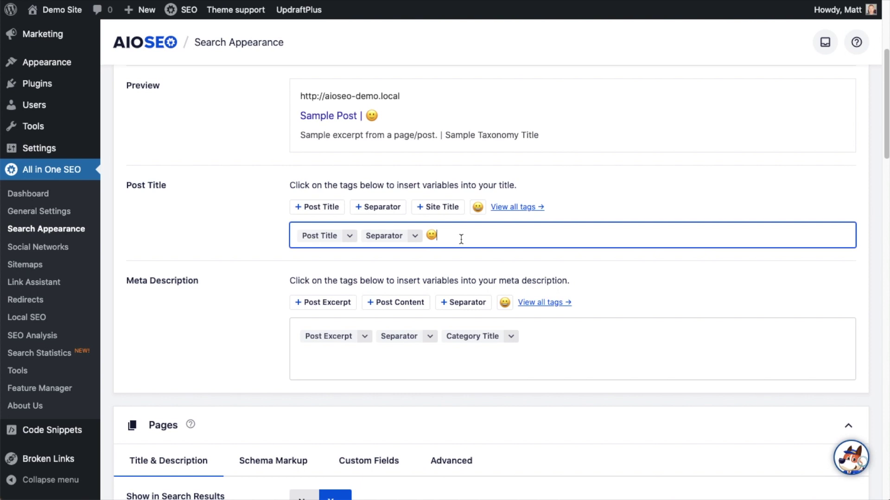
{"action": "scroll", "coordinate": [461, 239], "scroll_direction": "down", "scroll_amount": 2}
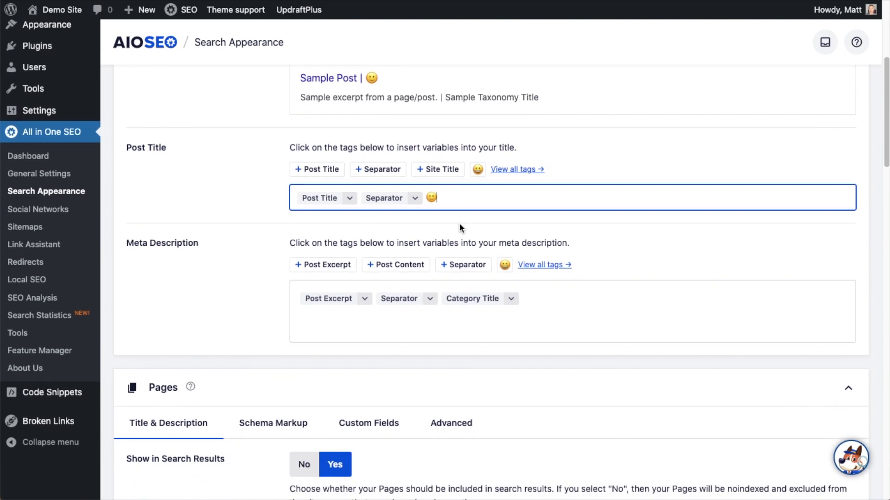
{"action": "scroll", "coordinate": [460, 226], "scroll_direction": "down", "scroll_amount": 1}
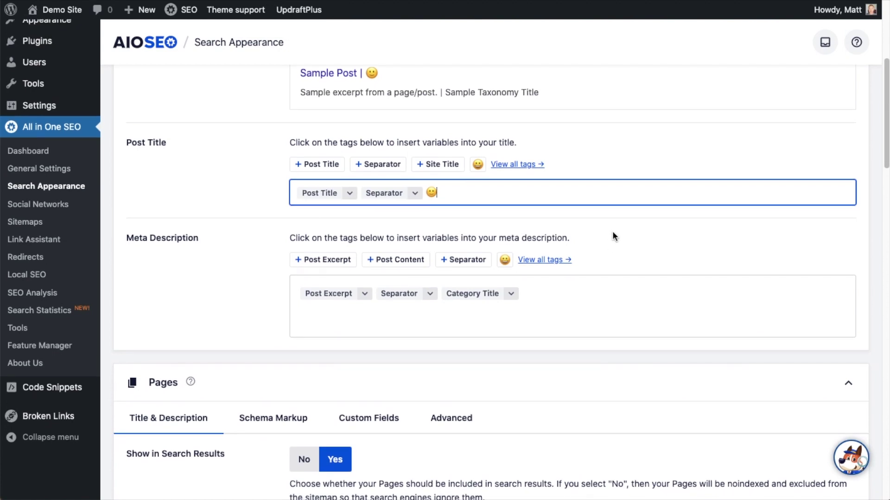
{"action": "scroll", "coordinate": [558, 314], "scroll_direction": "down", "scroll_amount": 1}
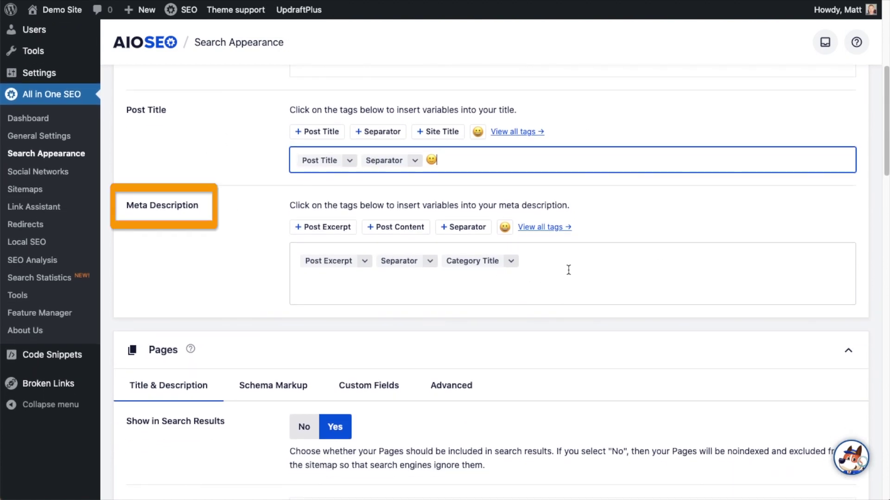
{"action": "scroll", "coordinate": [325, 282], "scroll_direction": "down", "scroll_amount": 1}
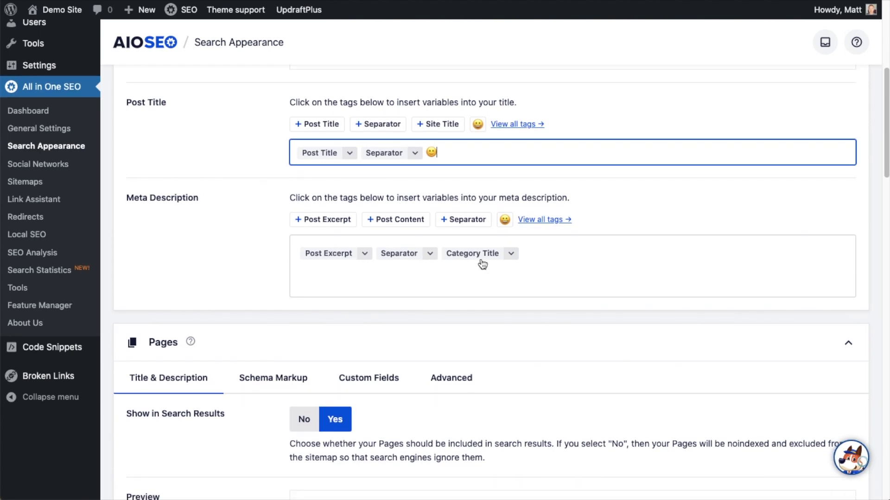
- Save the Search Appearance changes, keeping the Posts title as Post Title, Separator and 😊
{"action": "scroll", "coordinate": [647, 277], "scroll_direction": "down", "scroll_amount": 3}
{"action": "scroll", "coordinate": [647, 277], "scroll_direction": "down", "scroll_amount": 20}
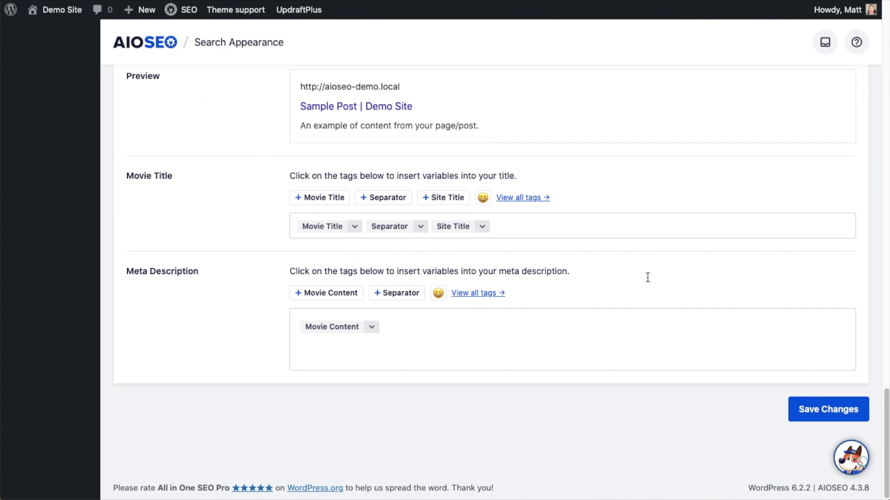
{"action": "left_click", "coordinate": [826, 411]}
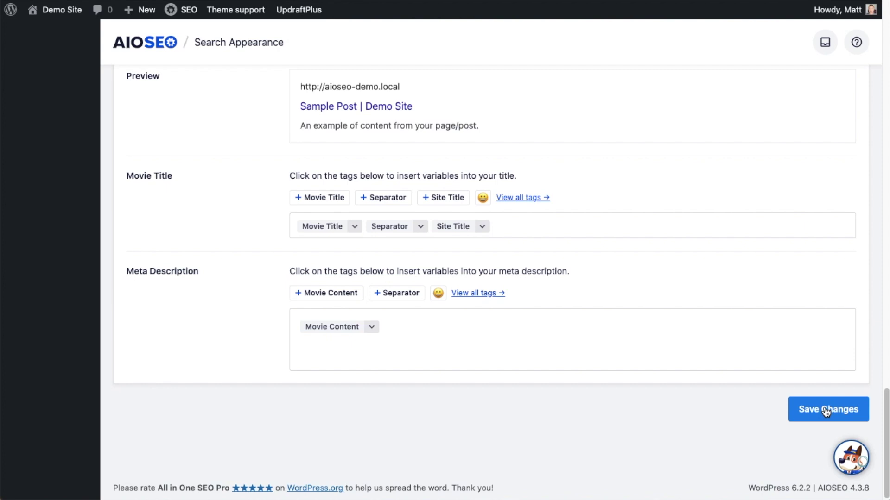
{"action": "scroll", "coordinate": [738, 316], "scroll_direction": "up", "scroll_amount": 15}
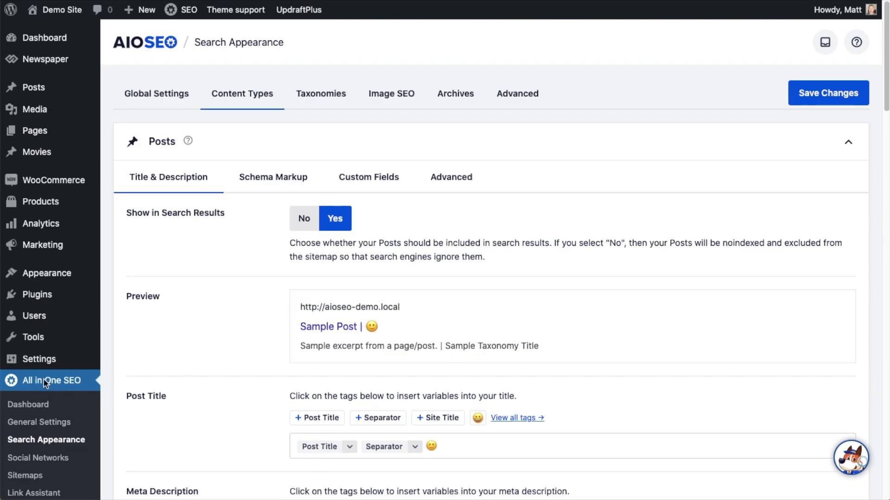
- Open the All in One SEO Redirects settings page
{"action": "scroll", "coordinate": [45, 382], "scroll_direction": "down", "scroll_amount": 4}
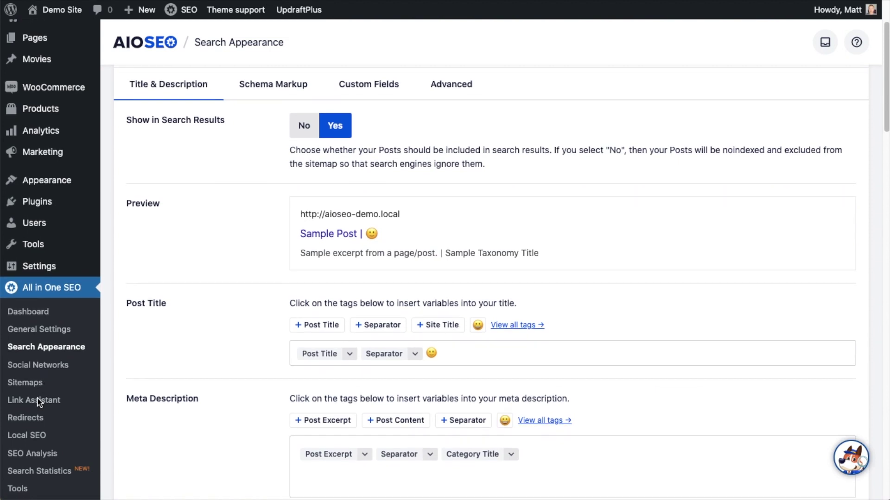
{"action": "left_click", "coordinate": [25, 418]}
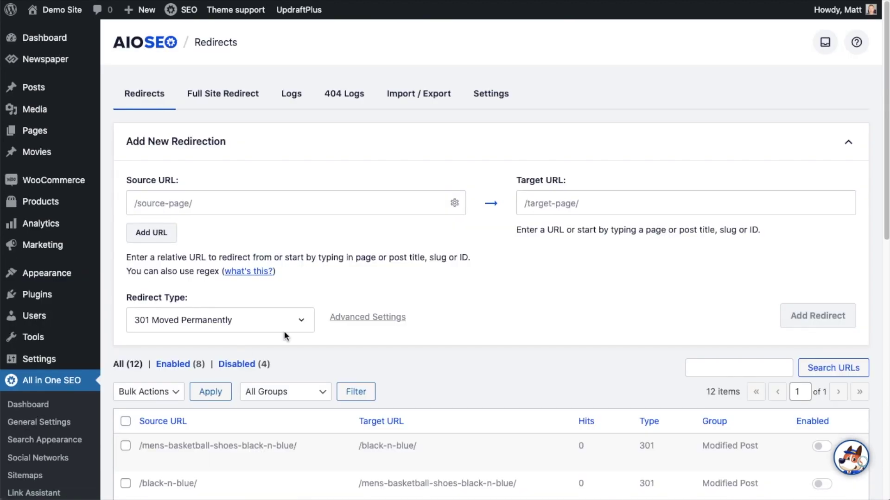
{"action": "left_click", "coordinate": [494, 98]}
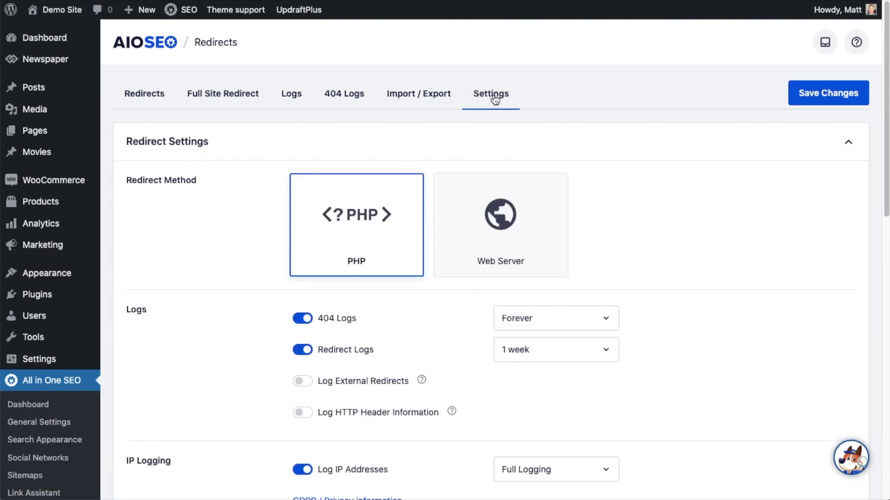
{"action": "scroll", "coordinate": [787, 241], "scroll_direction": "down", "scroll_amount": 6}
{"action": "scroll", "coordinate": [786, 244], "scroll_direction": "down", "scroll_amount": 5}
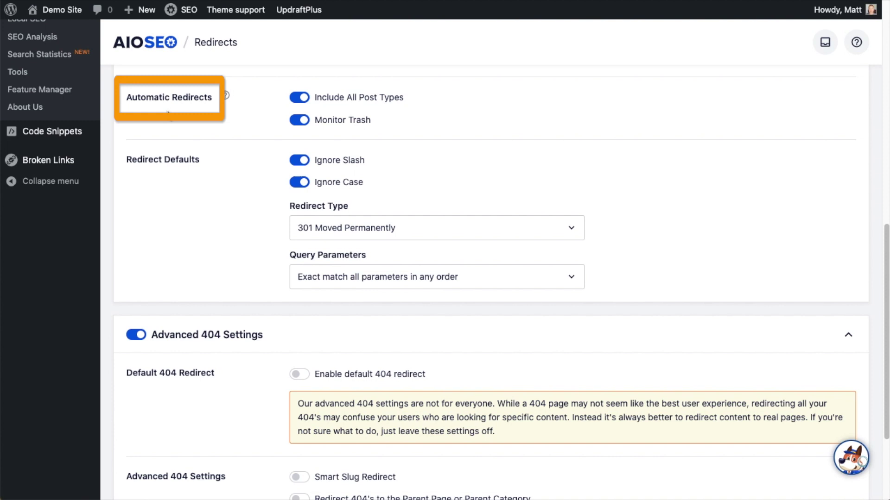
{"action": "mouse_move", "coordinate": [224, 96]}
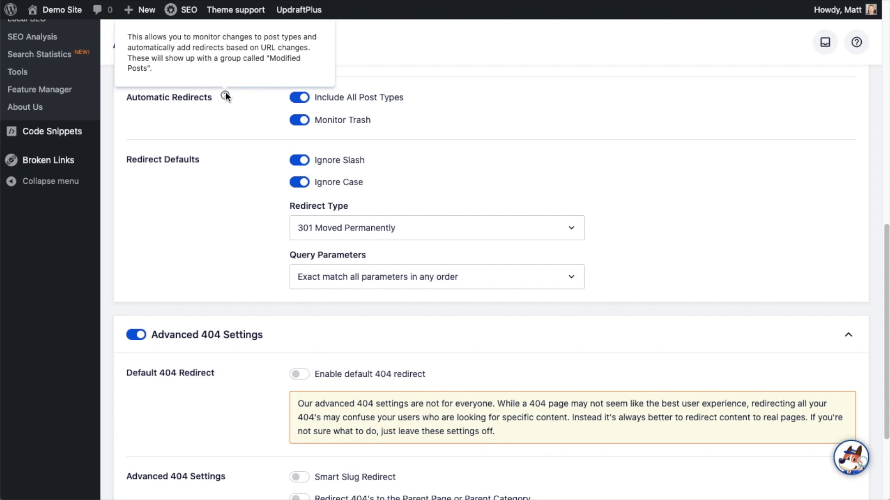
{"action": "scroll", "coordinate": [519, 146], "scroll_direction": "up", "scroll_amount": 2}
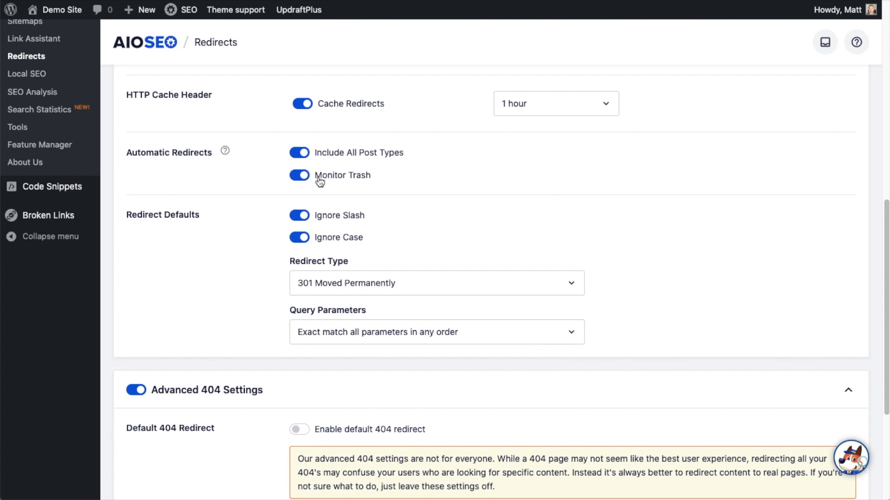
- Re-enable Include All Post Types and Monitor Trash for automatic redirects, then save the settings
{"action": "left_click", "coordinate": [299, 154]}
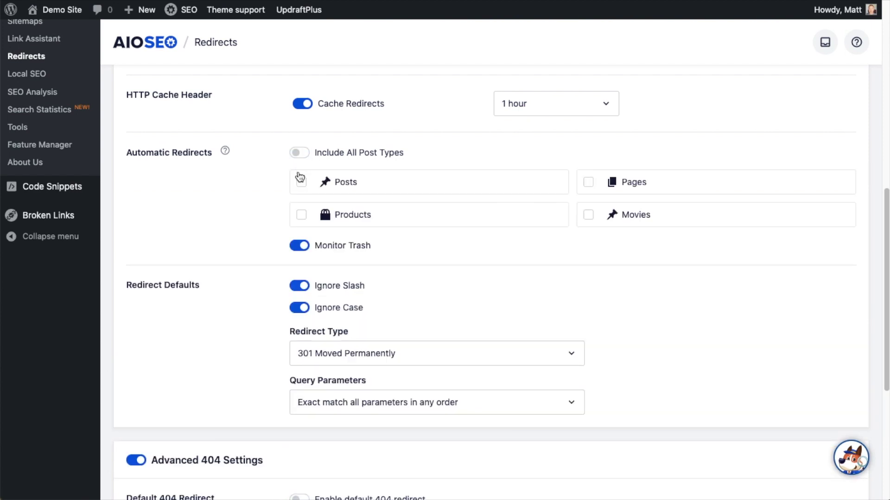
{"action": "left_click", "coordinate": [301, 246]}
{"action": "left_click", "coordinate": [300, 246]}
{"action": "left_click", "coordinate": [299, 153]}
{"action": "scroll", "coordinate": [732, 239], "scroll_direction": "down", "scroll_amount": 5}
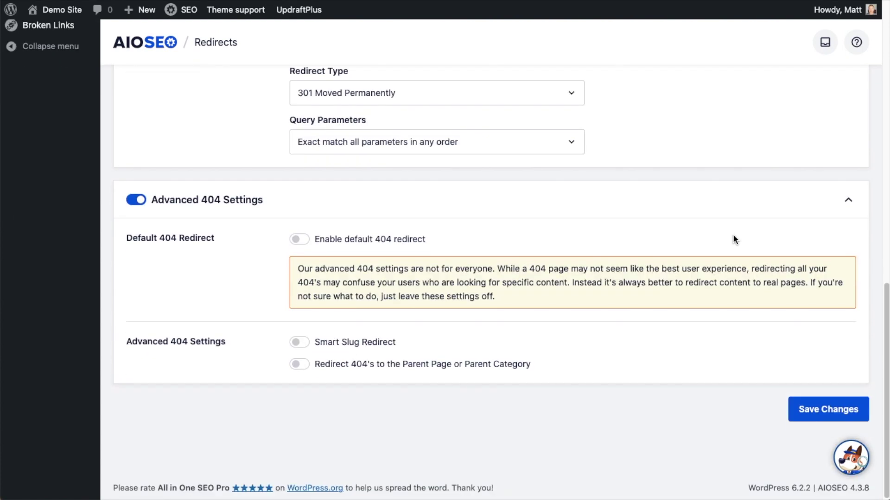
{"action": "left_click", "coordinate": [828, 413]}
{"action": "scroll", "coordinate": [643, 348], "scroll_direction": "up", "scroll_amount": 6}
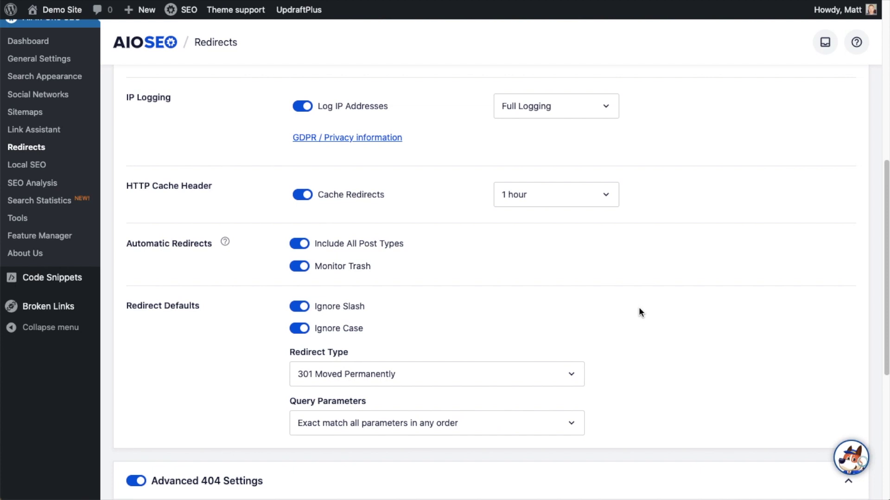
{"action": "scroll", "coordinate": [32, 201], "scroll_direction": "up", "scroll_amount": 3}
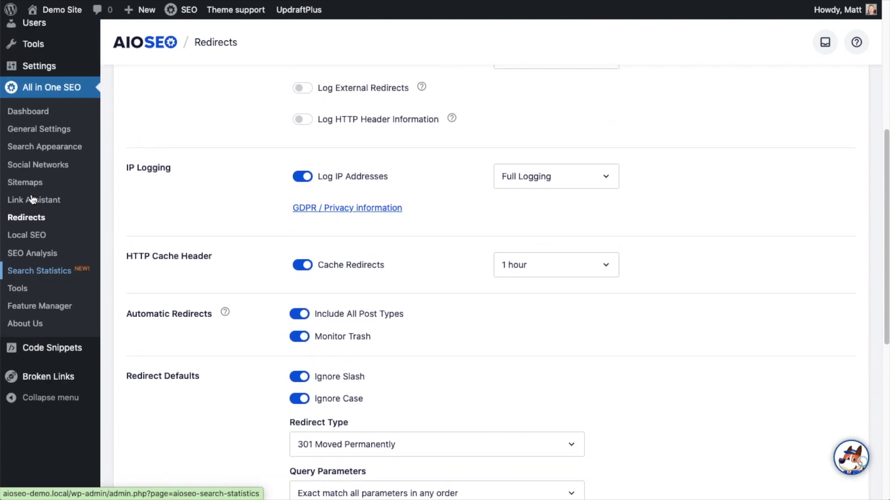
- Go from the Link Assistant overview to the Links Report listing all linking opportunities
{"action": "left_click", "coordinate": [33, 199]}
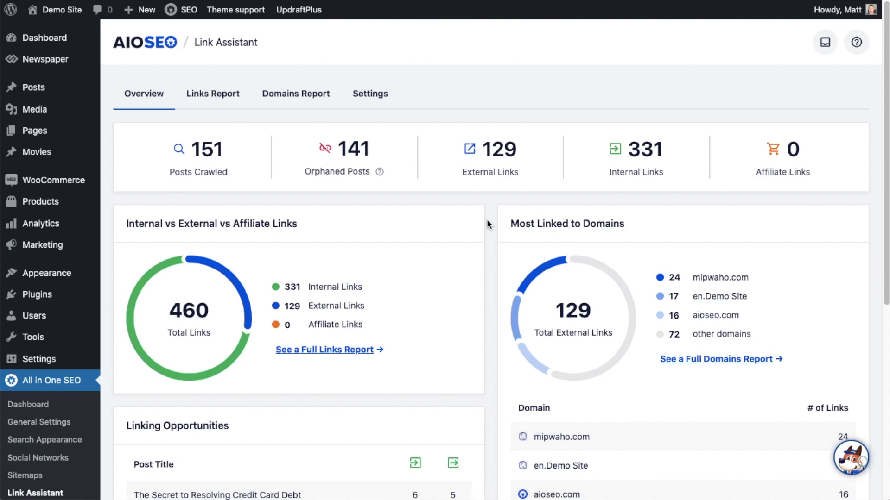
{"action": "scroll", "coordinate": [486, 223], "scroll_direction": "down", "scroll_amount": 4}
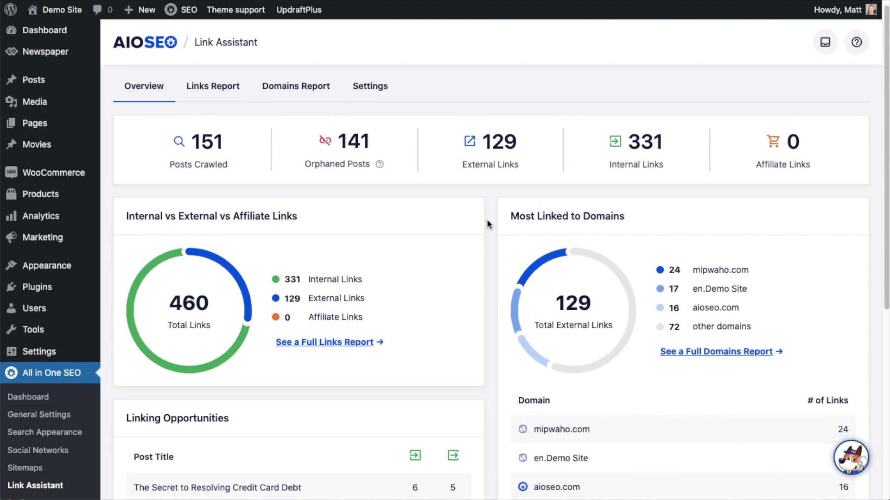
{"action": "scroll", "coordinate": [487, 223], "scroll_direction": "down", "scroll_amount": 2}
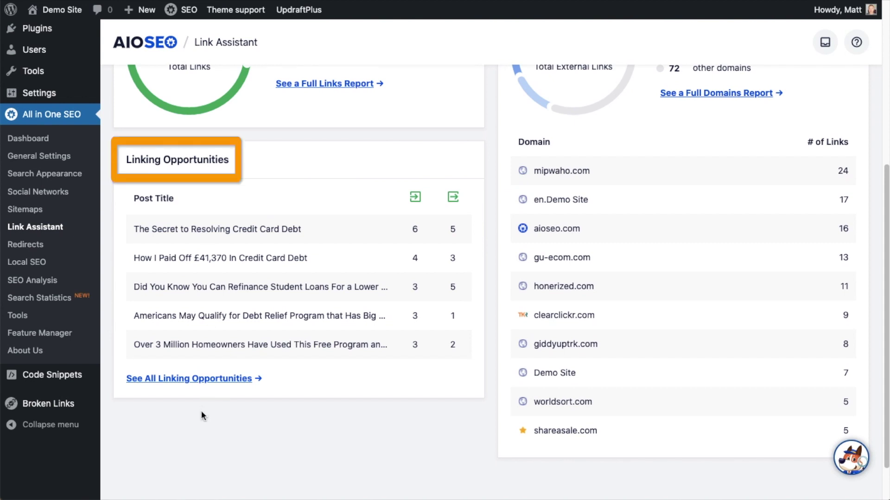
{"action": "left_click", "coordinate": [187, 379]}
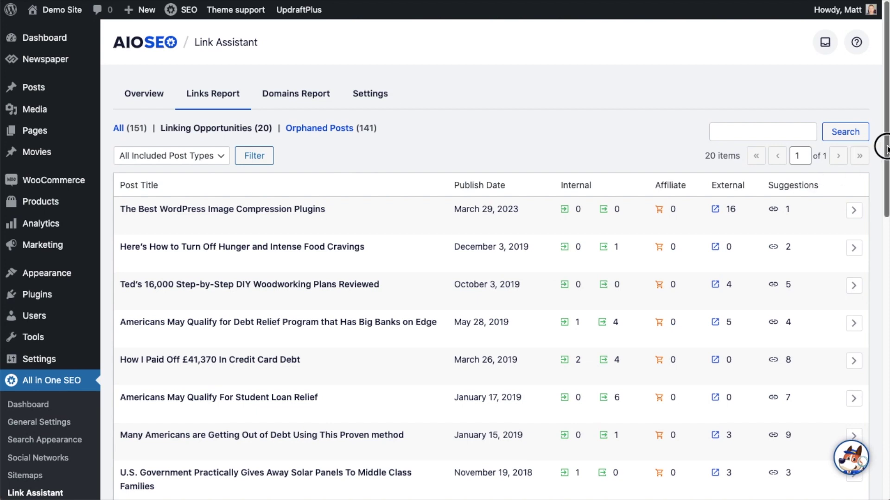
- Expand the 'The Secret to Resolving Credit Card Debt' row and view its Outbound Internal Suggestions
{"action": "left_click_drag", "start_coordinate": [884, 144], "coordinate": [881, 364]}
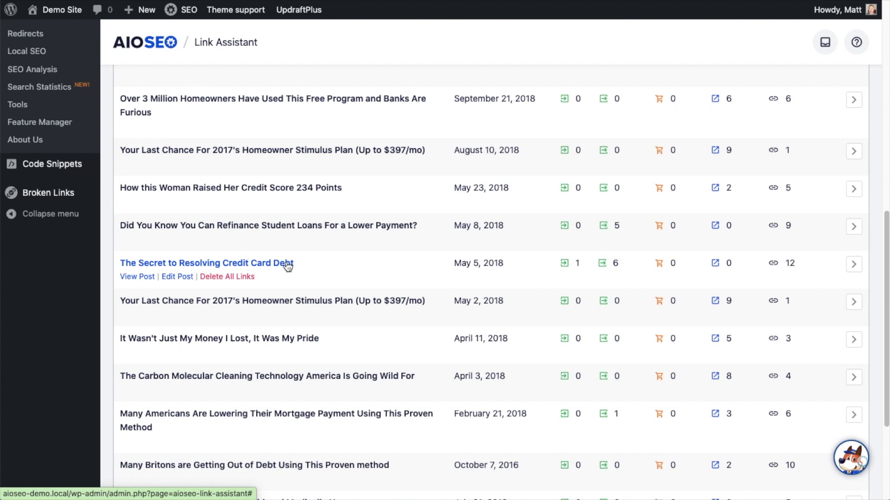
{"action": "left_click", "coordinate": [856, 269]}
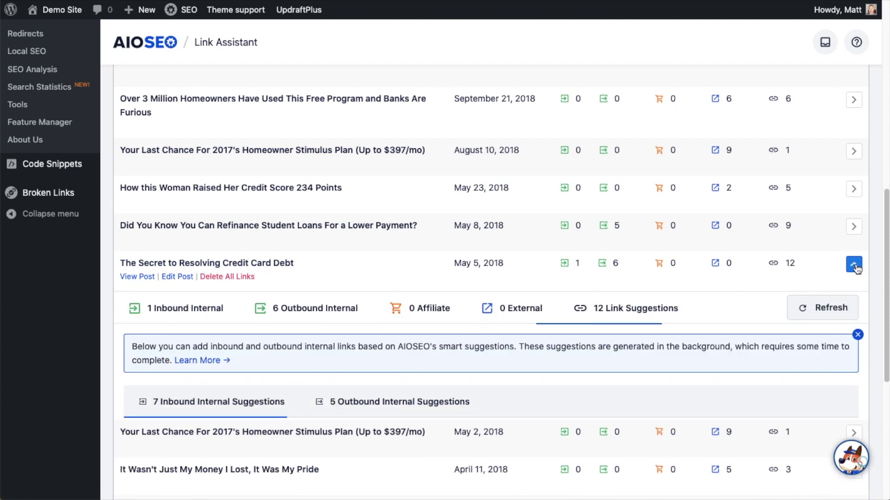
{"action": "scroll", "coordinate": [852, 264], "scroll_direction": "down", "scroll_amount": 1}
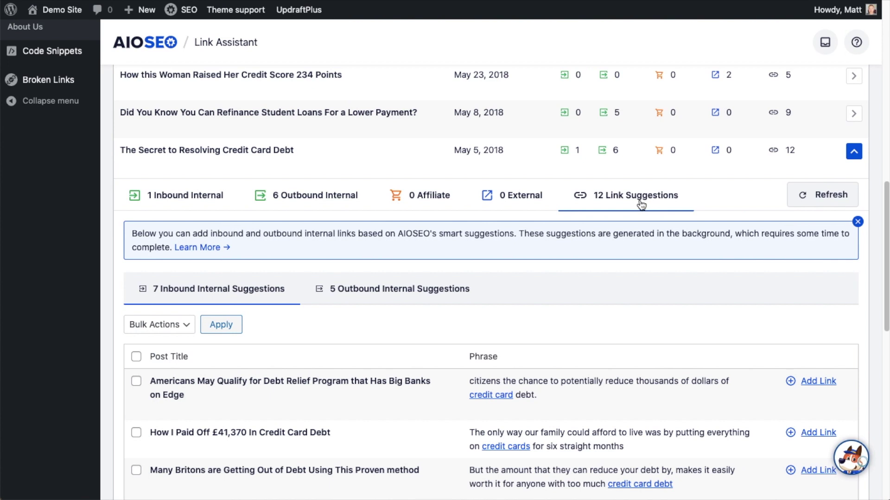
{"action": "scroll", "coordinate": [641, 205], "scroll_direction": "down", "scroll_amount": 2}
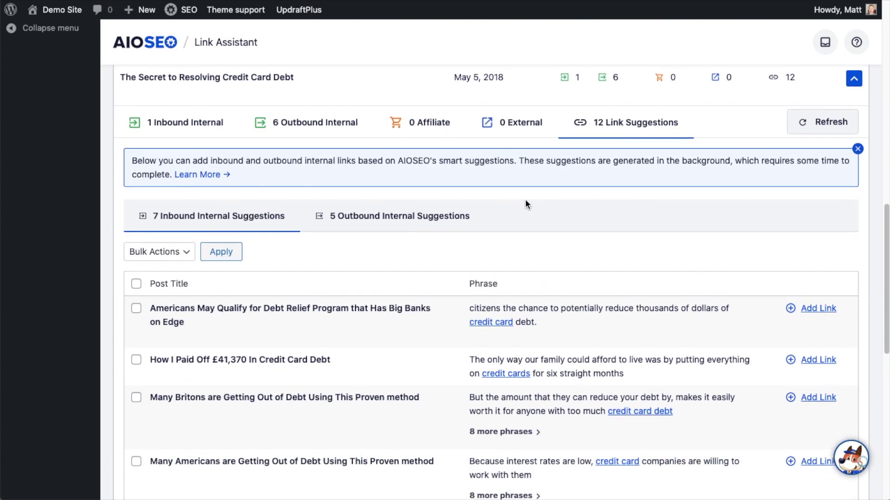
{"action": "left_click", "coordinate": [381, 218]}
{"action": "scroll", "coordinate": [631, 237], "scroll_direction": "down", "scroll_amount": 4}
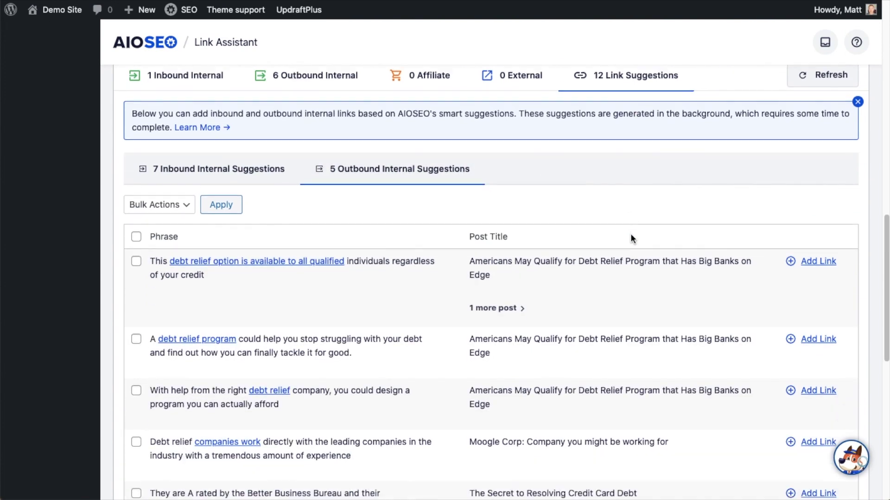
{"action": "scroll", "coordinate": [631, 234], "scroll_direction": "down", "scroll_amount": 1}
{"action": "mouse_move", "coordinate": [366, 234]}
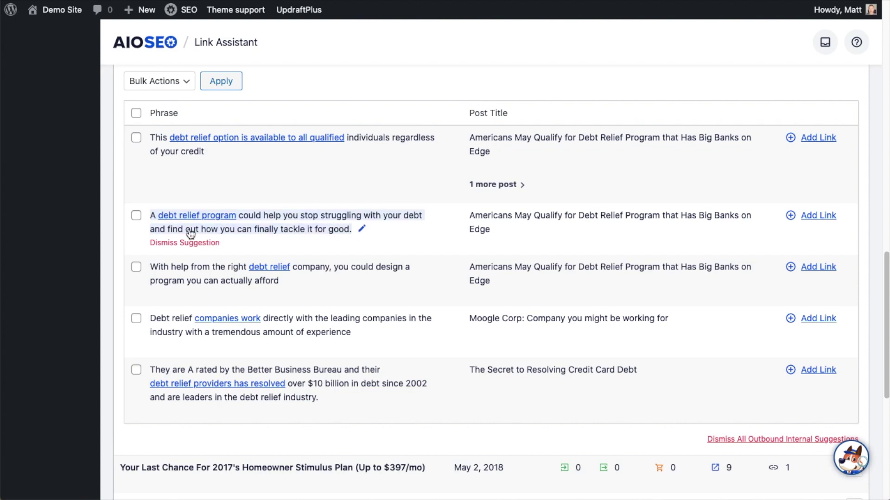
{"action": "mouse_move", "coordinate": [168, 220]}
- Add the 'debt relief program' link suggestion and confirm it
{"action": "left_click", "coordinate": [814, 217]}
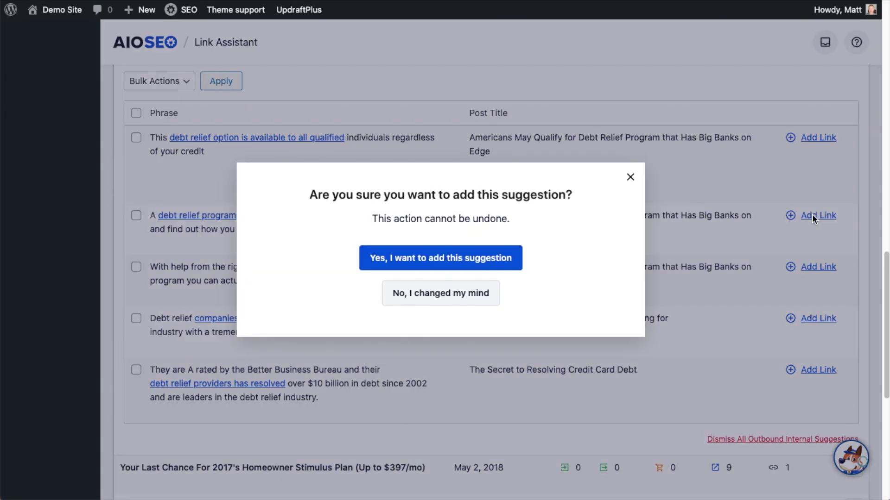
{"action": "left_click", "coordinate": [401, 258]}
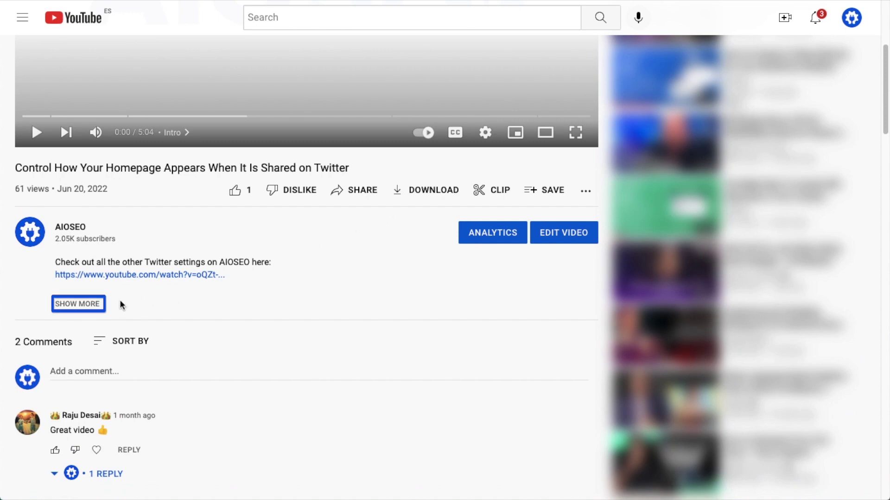
- Expand the YouTube video's description and follow its aioseo.com link
{"action": "left_click", "coordinate": [91, 304]}
{"action": "scroll", "coordinate": [494, 291], "scroll_direction": "down", "scroll_amount": 7}
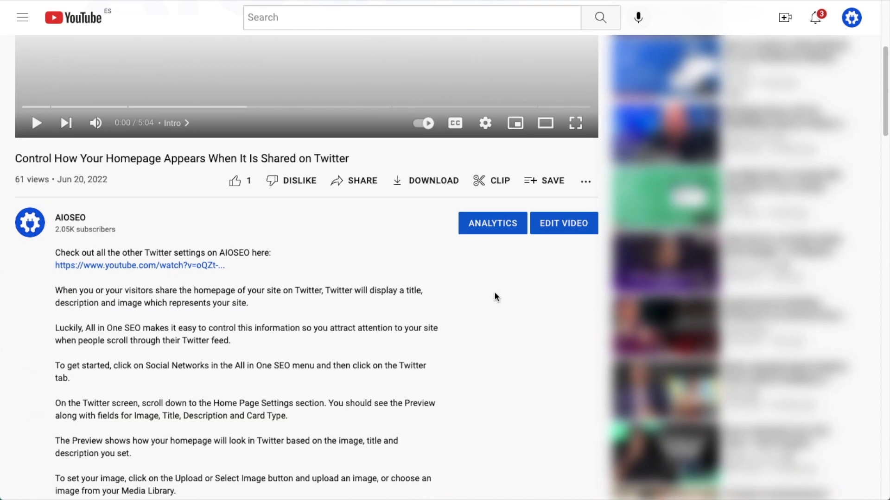
{"action": "scroll", "coordinate": [494, 297], "scroll_direction": "down", "scroll_amount": 7}
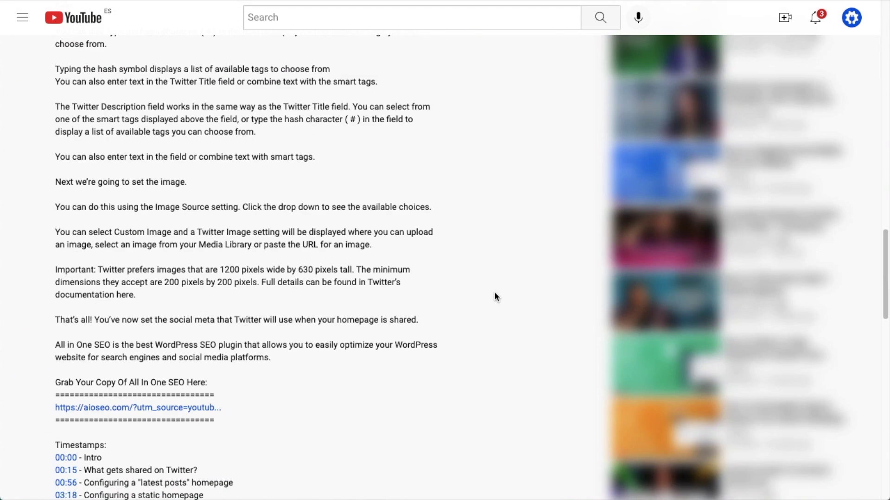
{"action": "scroll", "coordinate": [494, 296], "scroll_direction": "down", "scroll_amount": 2}
{"action": "left_click", "coordinate": [217, 295]}
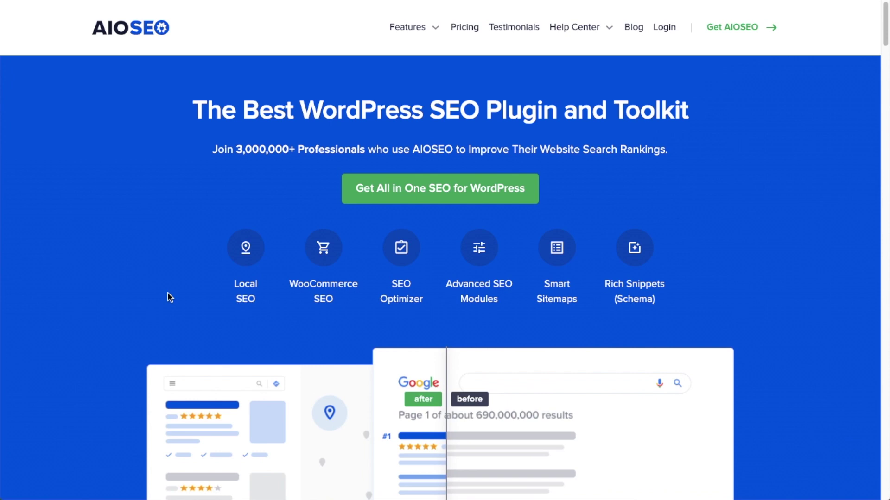
- Choose the green 'Get All in One SEO for WordPress' button on the AIOSEO homepage
{"action": "left_click", "coordinate": [424, 186]}
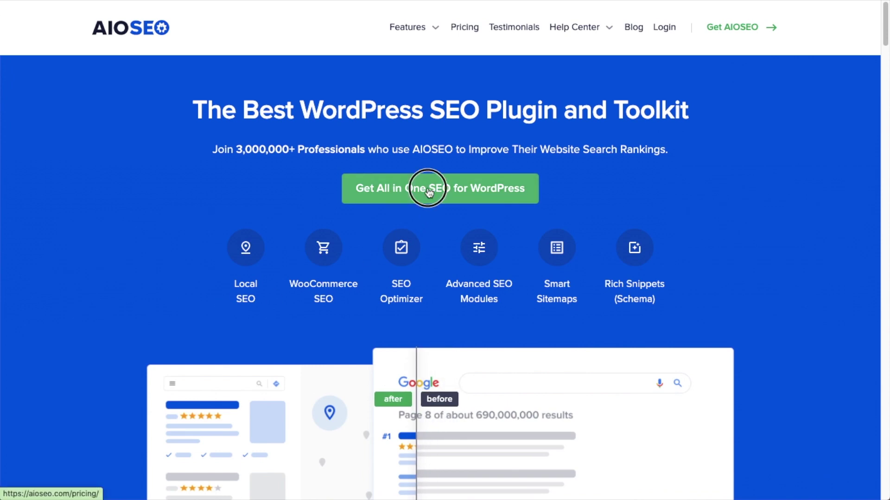